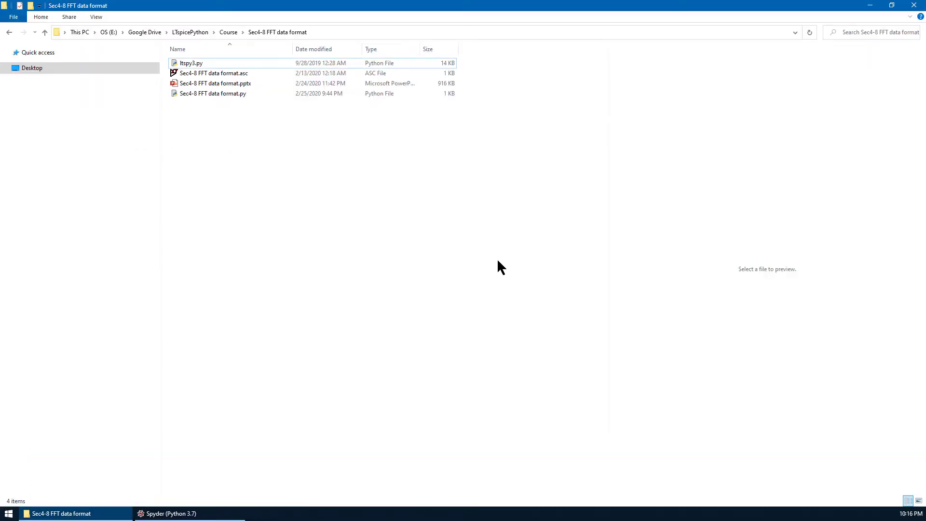
- Open Sec4-8 FFT data format.asc in LTspice and zoom out to see the whole schematic
{"action": "left_click", "coordinate": [212, 73]}
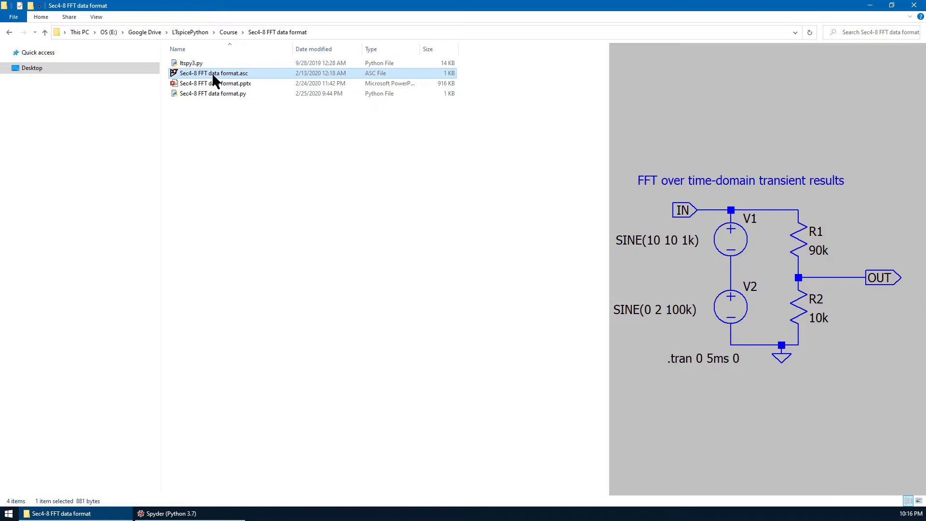
{"action": "double_click", "coordinate": [212, 73]}
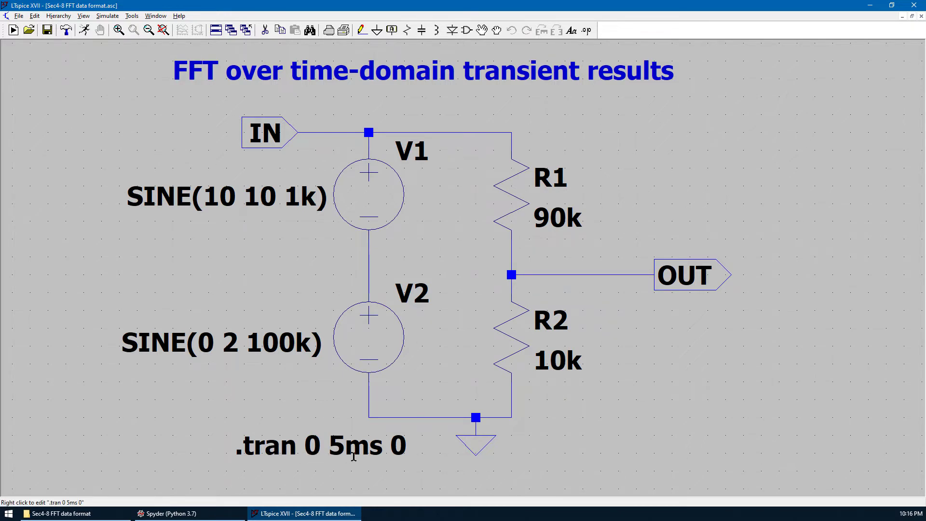
{"action": "scroll", "coordinate": [299, 273], "scroll_direction": "down", "scroll_amount": 1}
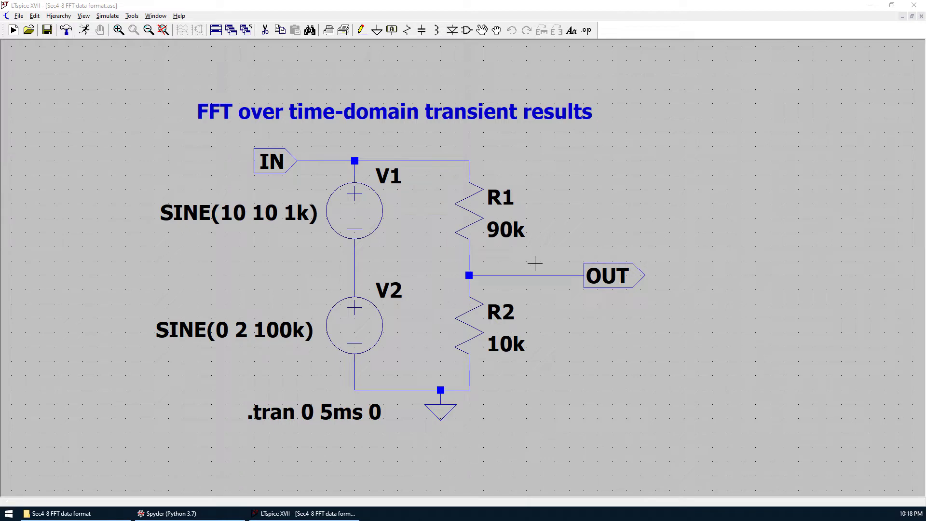
- Run the 5 ms transient simulation and plot V(in) and V(out)
{"action": "left_click", "coordinate": [82, 31]}
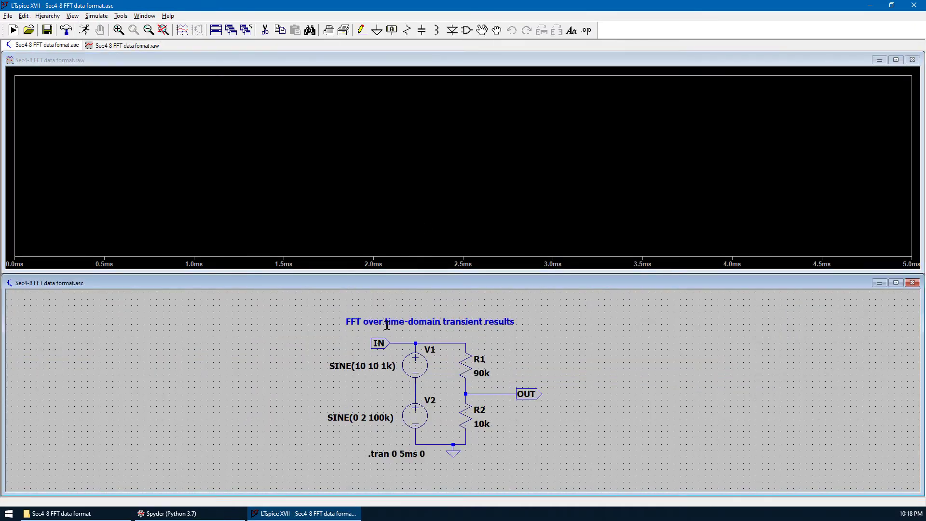
{"action": "left_click", "coordinate": [408, 342]}
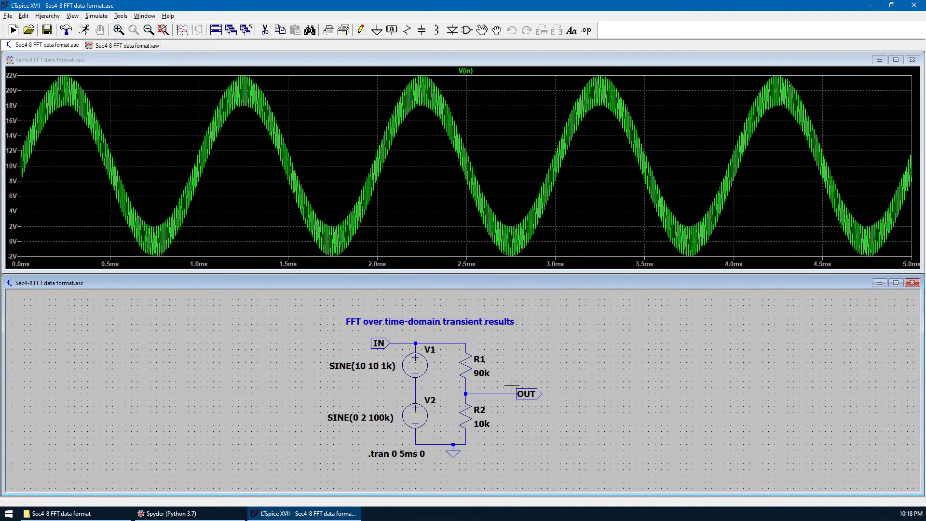
{"action": "left_click", "coordinate": [536, 389]}
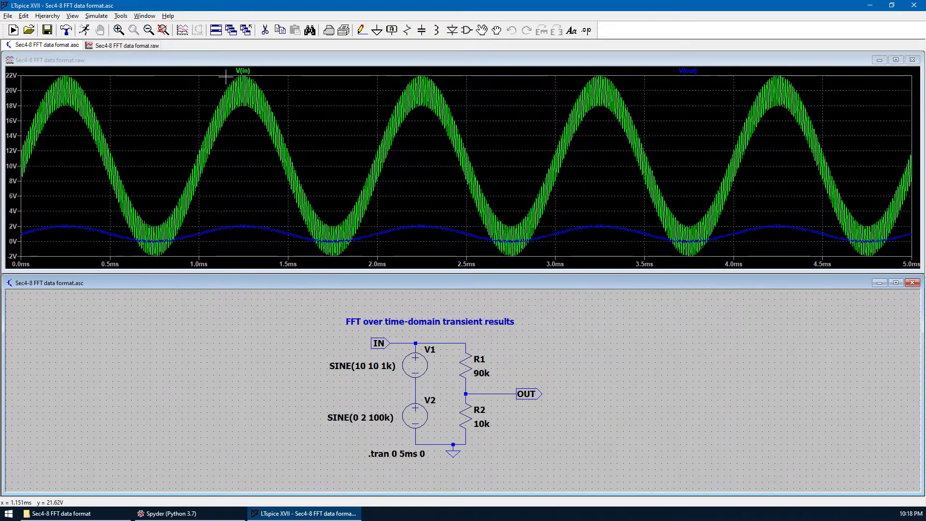
- Zoom into part of V(in), then fit the full 0–5 ms range and enlarge the plot
{"action": "left_click_drag", "start_coordinate": [226, 77], "coordinate": [271, 164]}
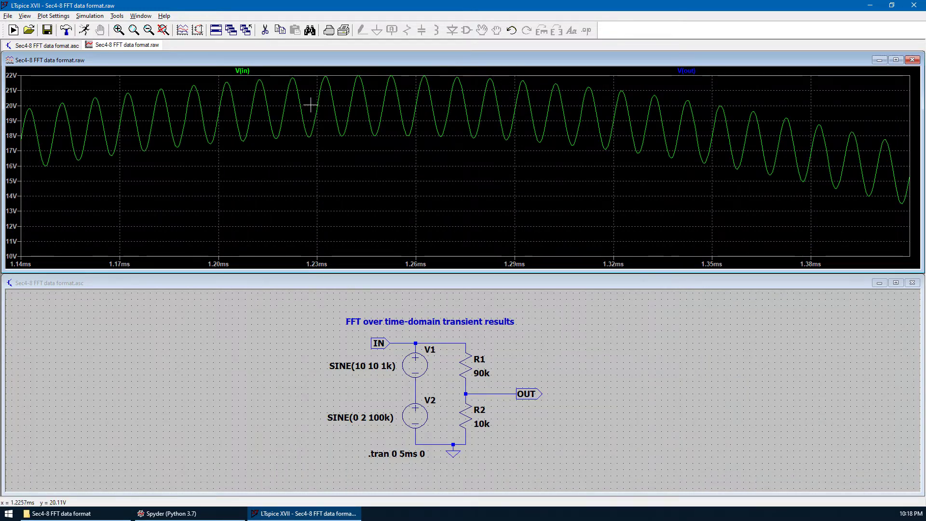
{"action": "right_click", "coordinate": [306, 138]}
{"action": "left_click", "coordinate": [335, 145]}
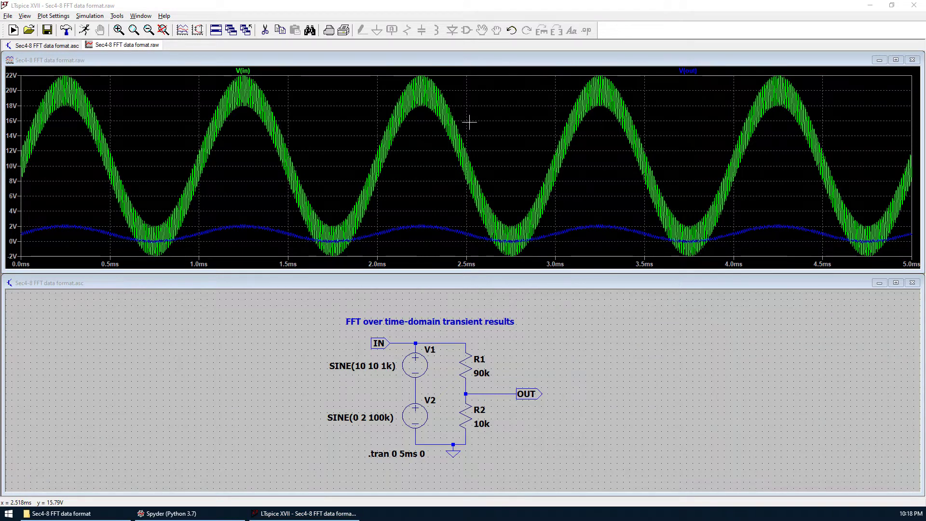
{"action": "double_click", "coordinate": [460, 65]}
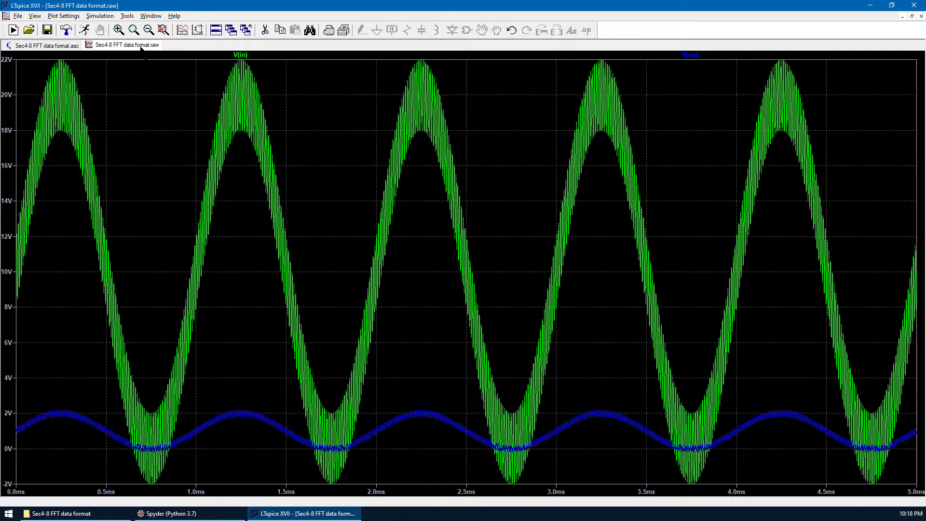
- Compute the FFT of V(in) and V(out) to show dB spectra peaking near 1KHz and 100KHz
{"action": "left_click", "coordinate": [35, 16]}
{"action": "left_click", "coordinate": [80, 102]}
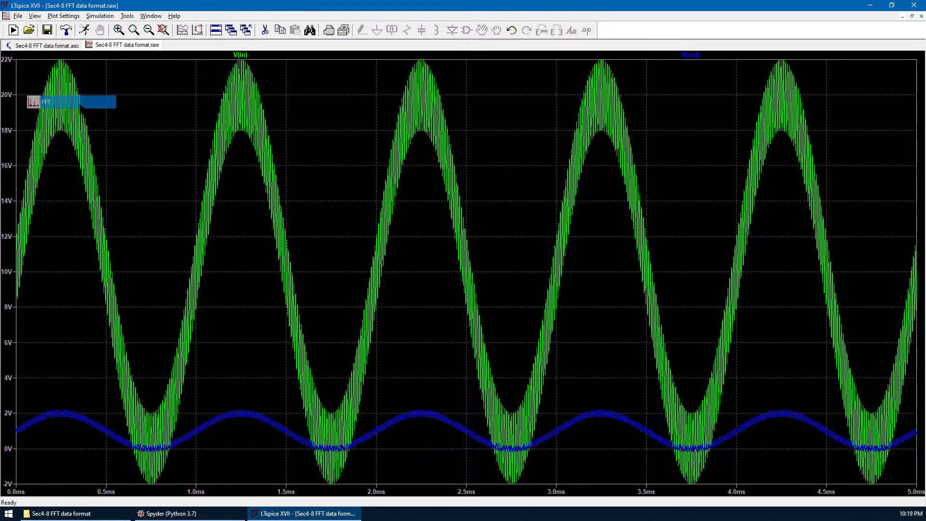
{"action": "left_click", "coordinate": [386, 159], "text": "ctrl"}
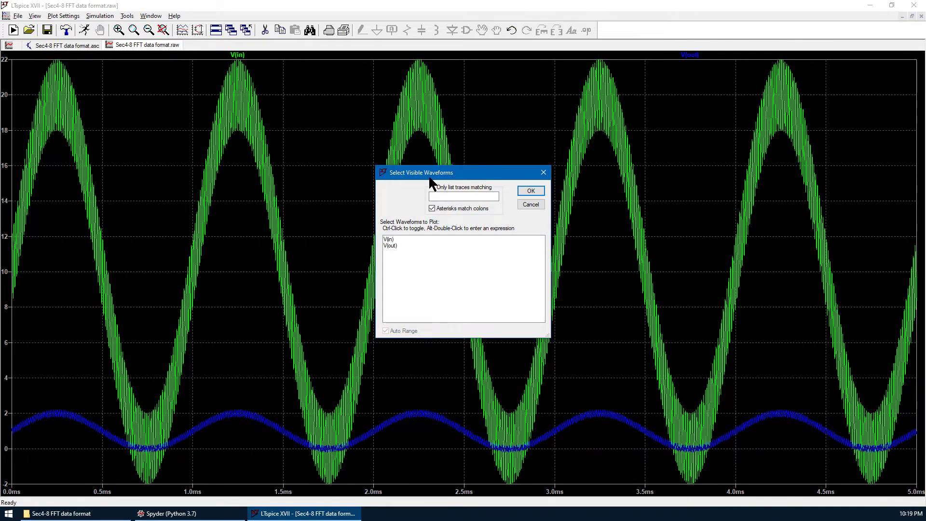
{"action": "left_click", "coordinate": [390, 240]}
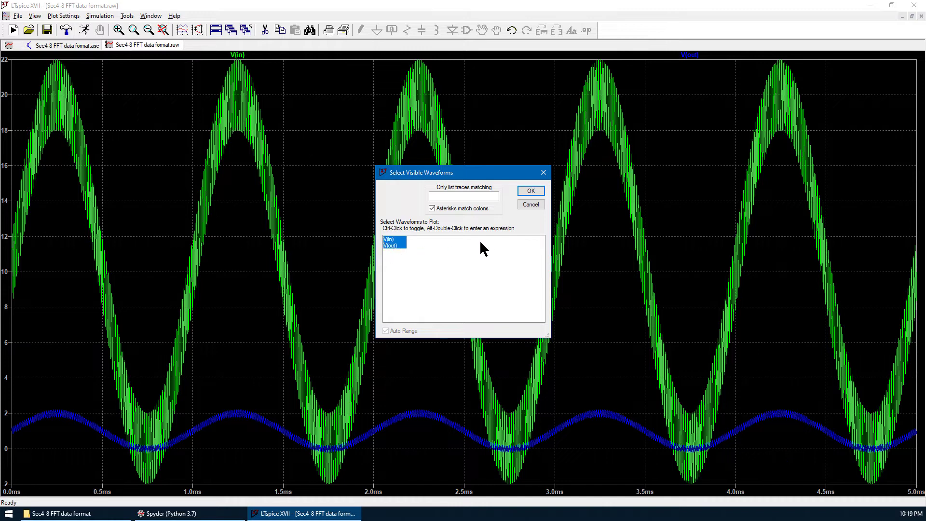
{"action": "left_click", "coordinate": [398, 246], "text": "ctrl"}
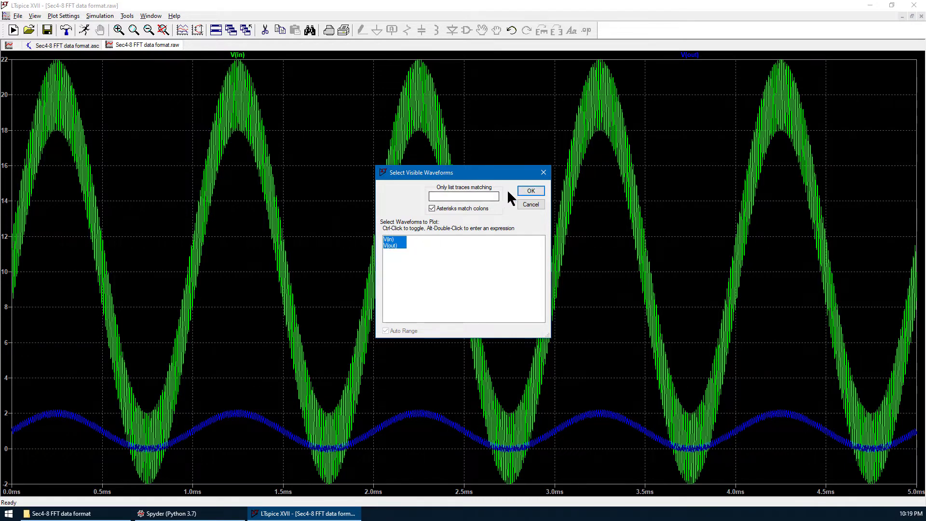
{"action": "left_click", "coordinate": [530, 192]}
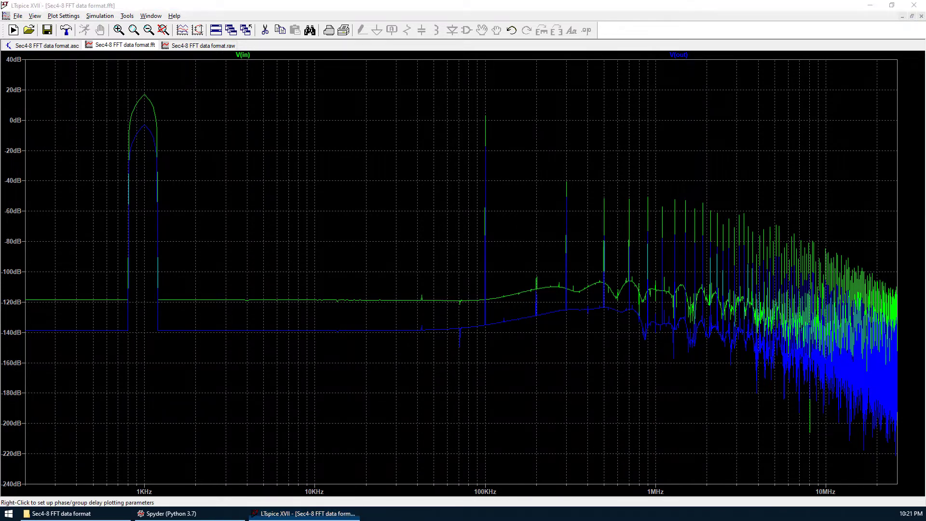
- Load Sec4-8 FFT data format.raw into Notepad to show its 8-variable, 12003-point header
{"action": "left_click", "coordinate": [67, 514]}
{"action": "left_click", "coordinate": [272, 222]}
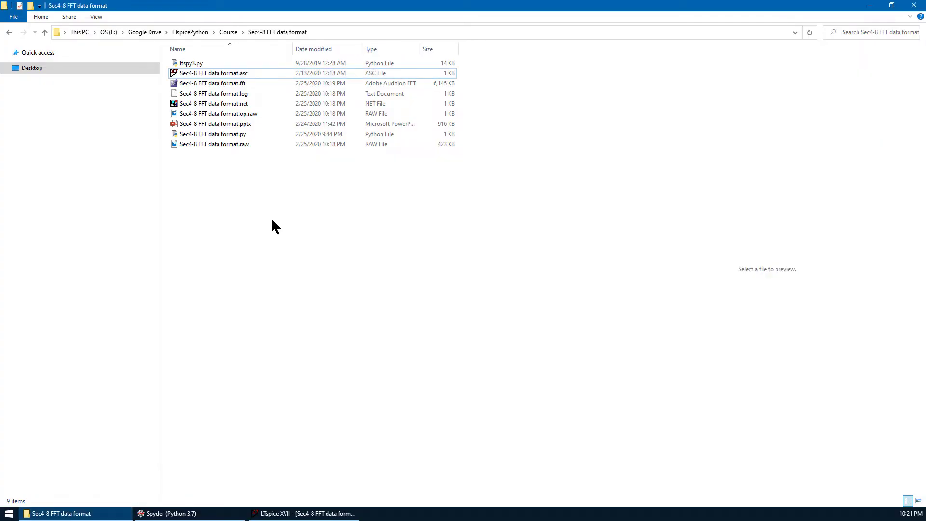
{"action": "left_click", "coordinate": [238, 144]}
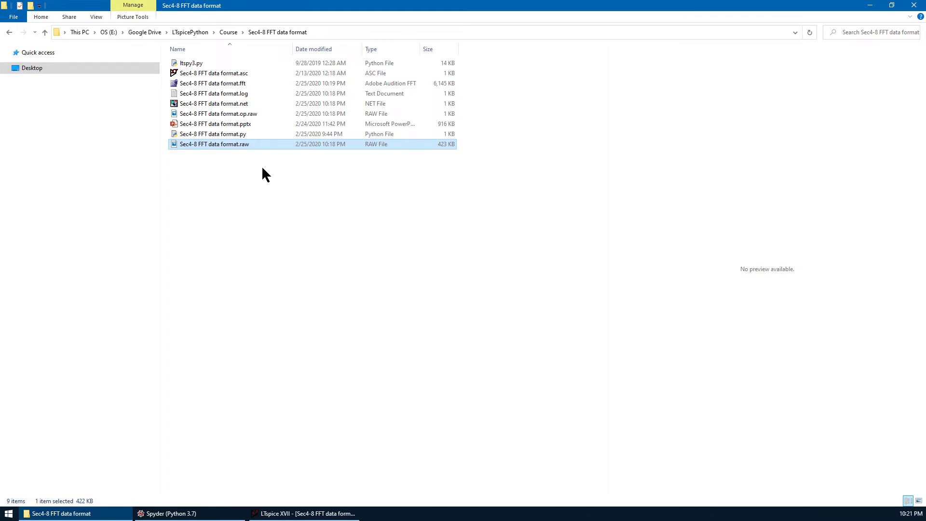
{"action": "left_click", "coordinate": [250, 116]}
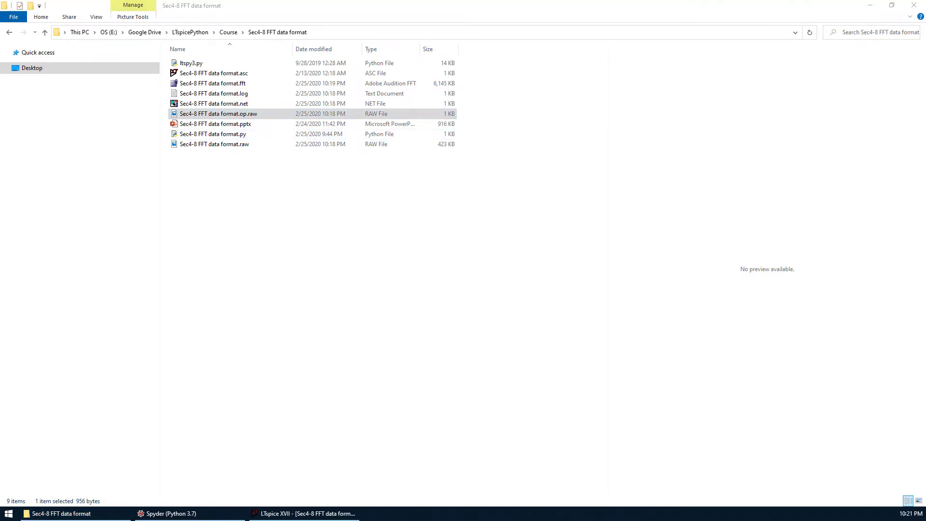
{"action": "left_click_drag", "start_coordinate": [500, 181], "coordinate": [328, 182]}
{"action": "left_click_drag", "start_coordinate": [237, 144], "coordinate": [314, 286]}
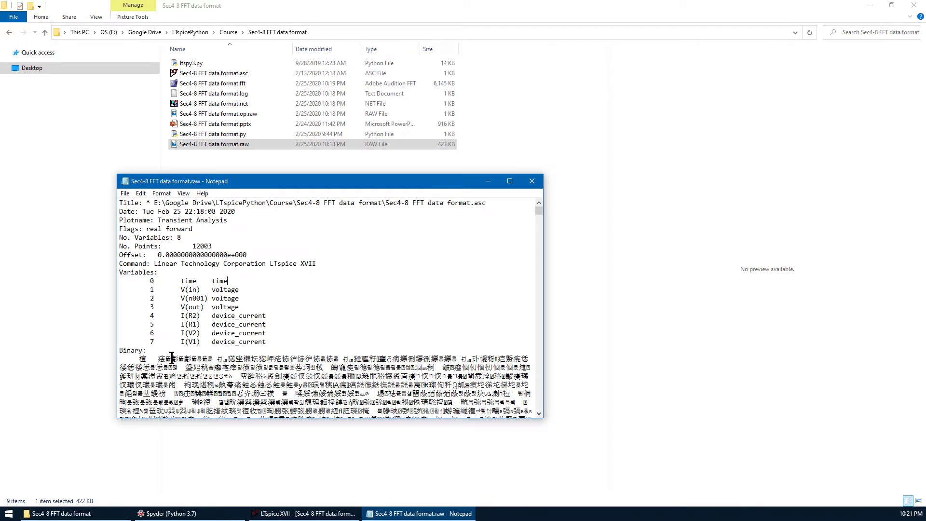
{"action": "left_click_drag", "start_coordinate": [247, 188], "coordinate": [264, 190]}
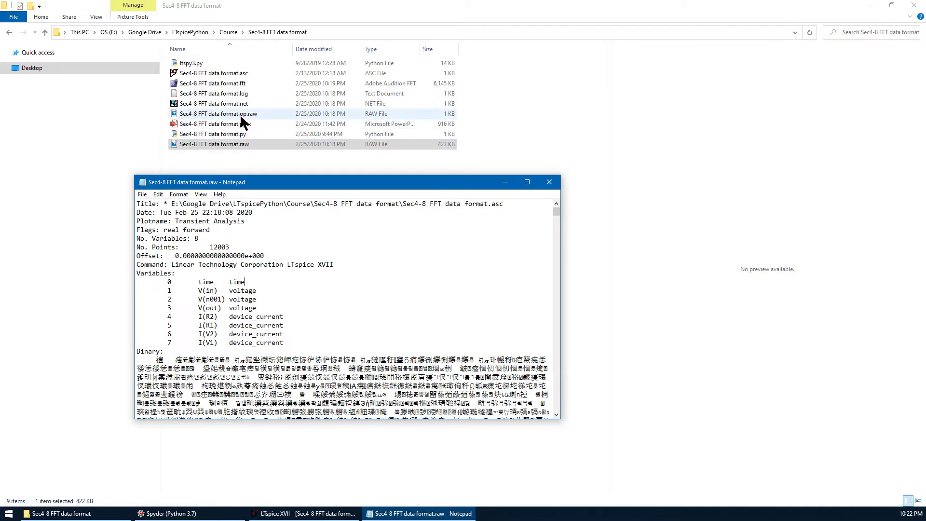
- View the .op.raw file's Plotname: Operating Point header, then load the .log file in Notepad
{"action": "left_click_drag", "start_coordinate": [244, 120], "coordinate": [496, 356]}
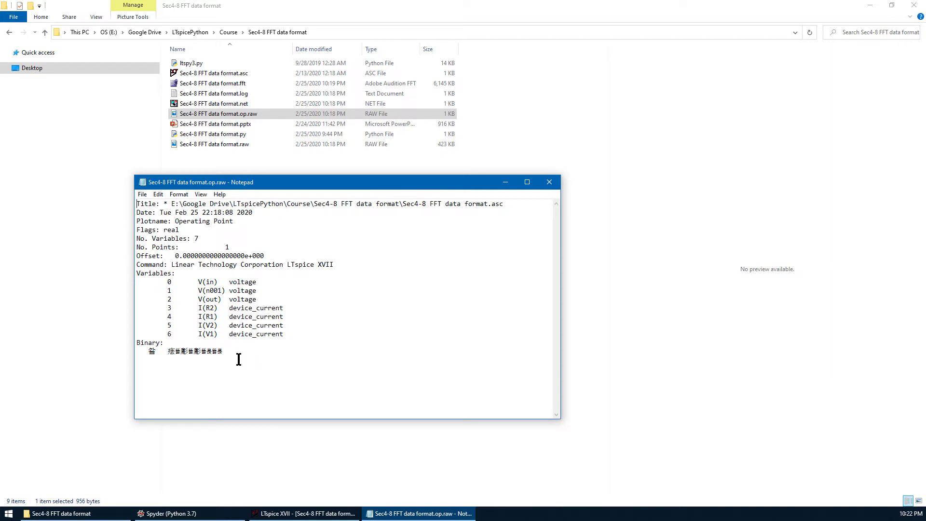
{"action": "left_click_drag", "start_coordinate": [135, 359], "coordinate": [146, 360]}
{"action": "left_click_drag", "start_coordinate": [148, 221], "coordinate": [252, 220]}
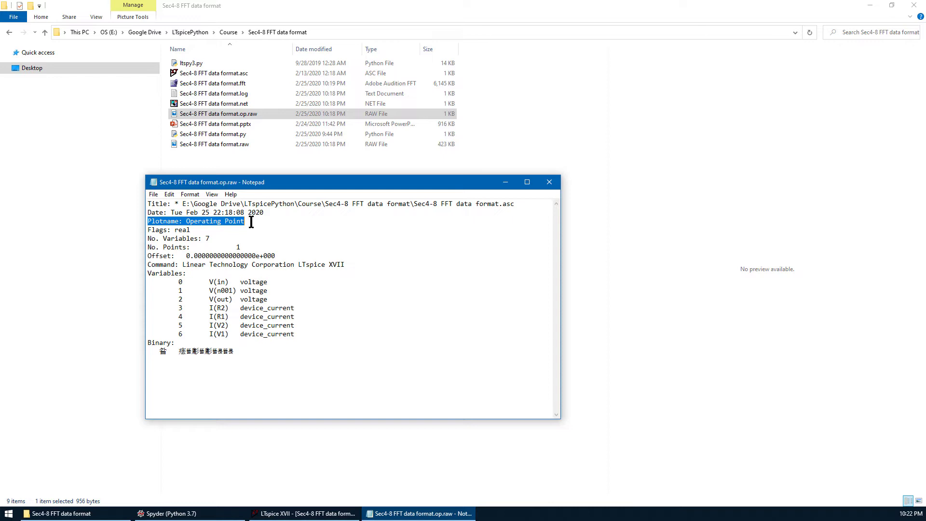
{"action": "left_click", "coordinate": [251, 222]}
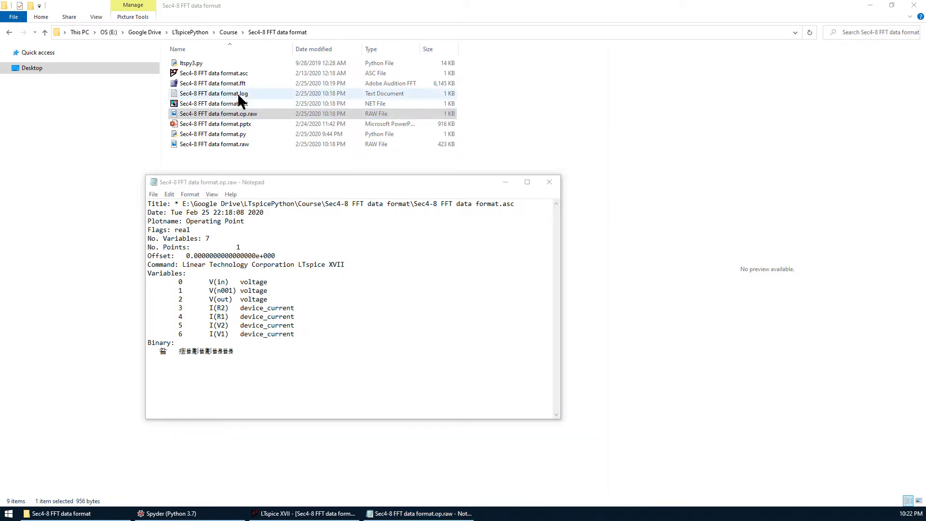
{"action": "left_click_drag", "start_coordinate": [237, 93], "coordinate": [366, 278]}
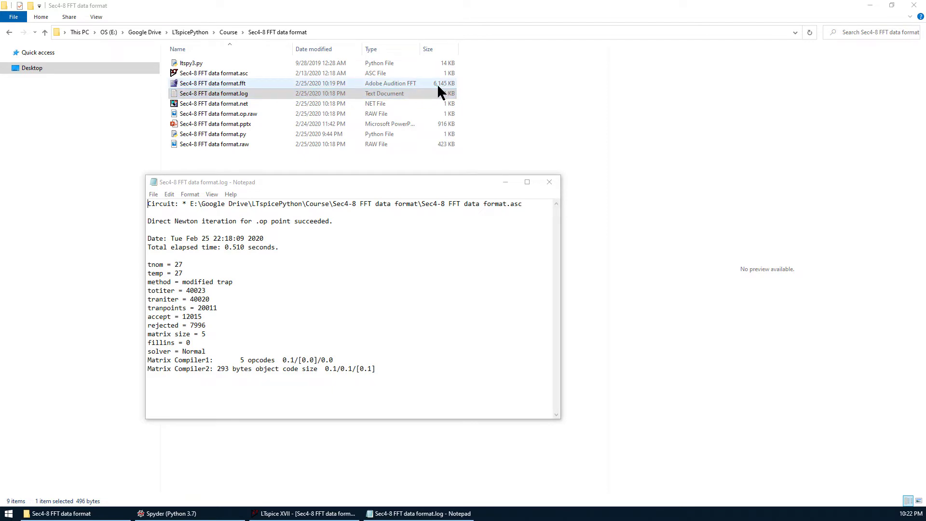
- Load the .fft file in Notepad and highlight its Plotname and Flags header labels
{"action": "left_click_drag", "start_coordinate": [212, 83], "coordinate": [409, 292]}
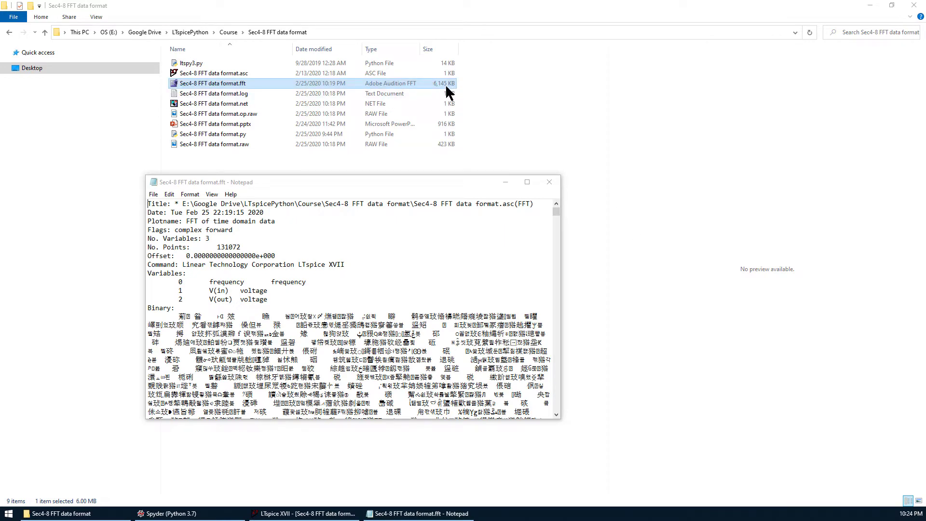
{"action": "left_click", "coordinate": [354, 245]}
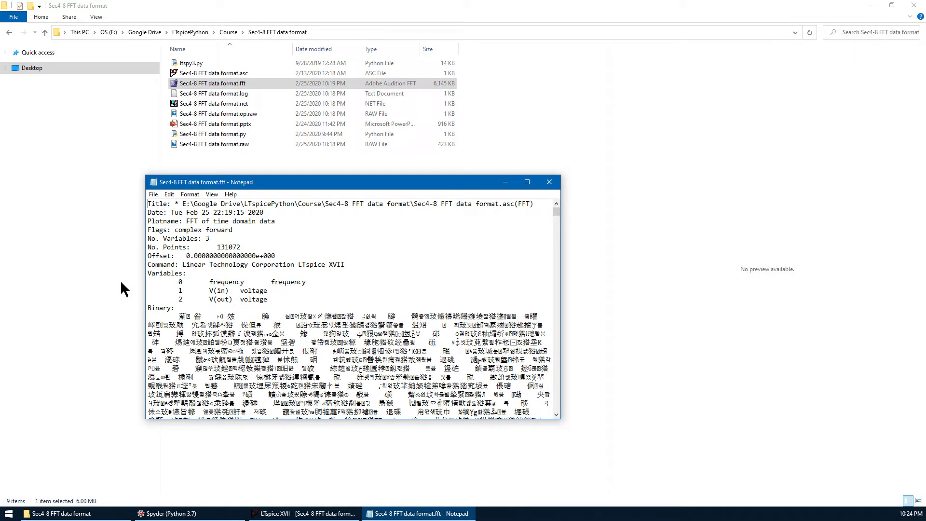
{"action": "left_click_drag", "start_coordinate": [146, 220], "coordinate": [183, 220]}
{"action": "left_click_drag", "start_coordinate": [172, 230], "coordinate": [144, 230]}
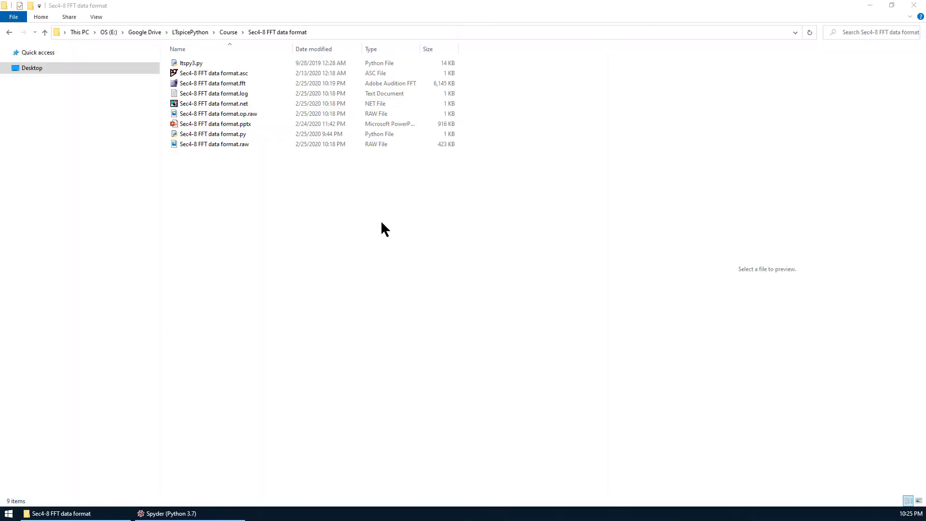
- Run the ltspy3 cell that reads the .raw file into 8-item name and value lists
{"action": "left_click", "coordinate": [365, 229]}
{"action": "left_click", "coordinate": [171, 513]}
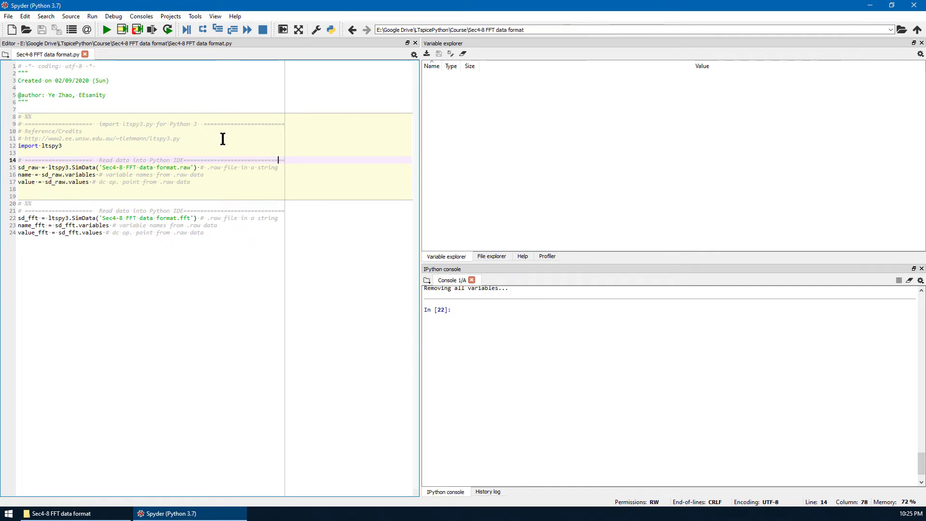
{"action": "left_click", "coordinate": [194, 181]}
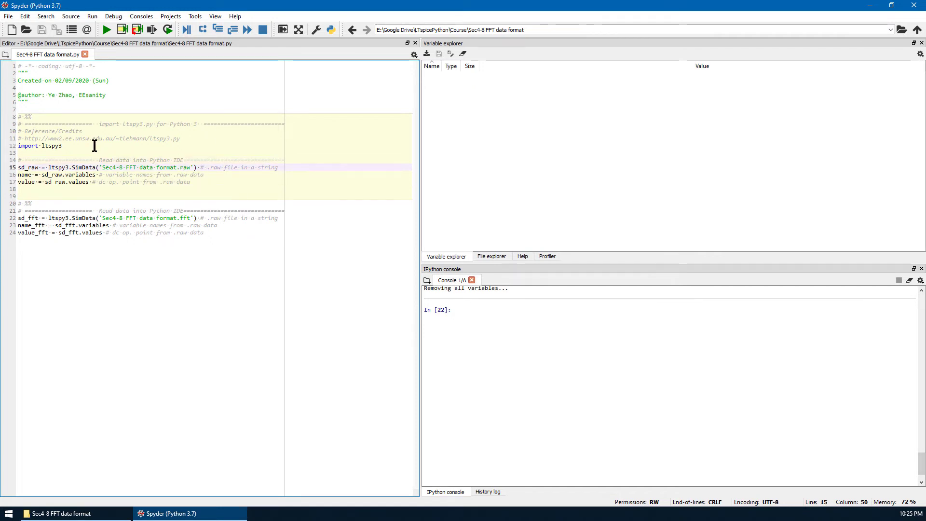
{"action": "left_click", "coordinate": [289, 175]}
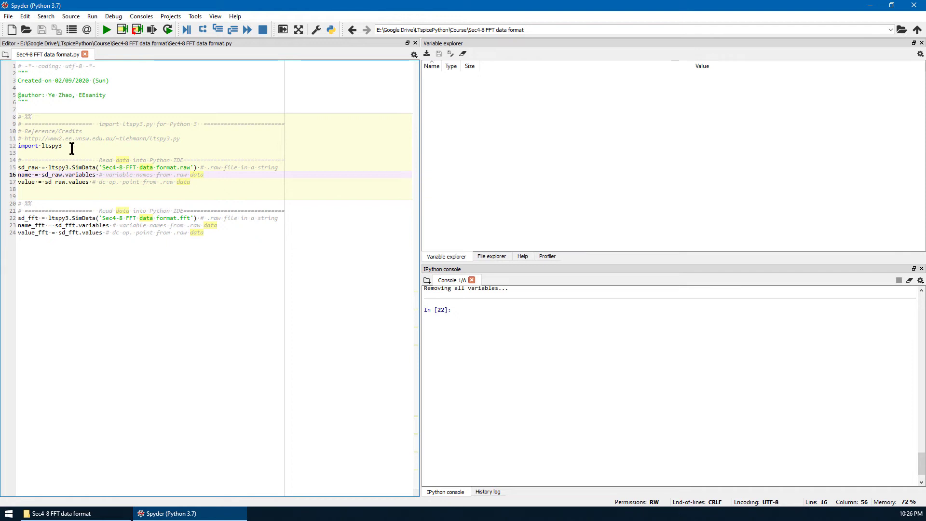
{"action": "left_click", "coordinate": [147, 138]}
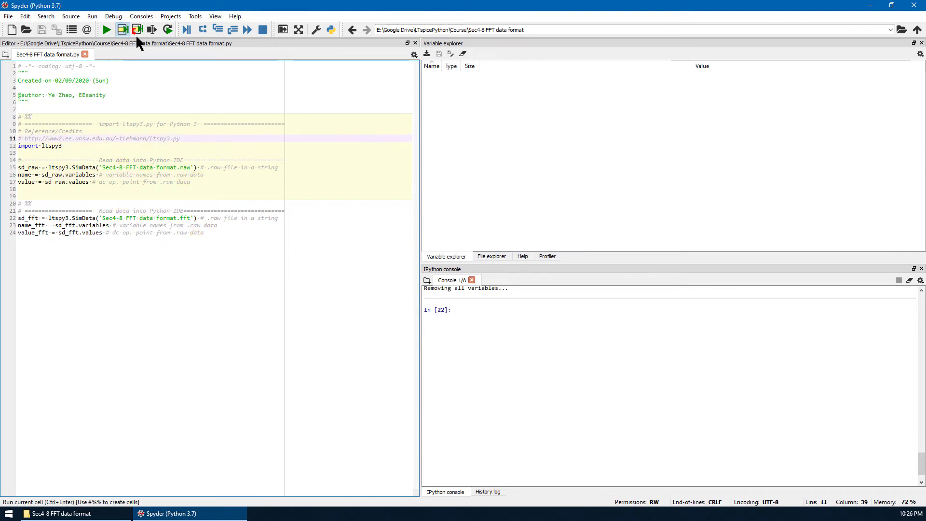
{"action": "left_click", "coordinate": [122, 30]}
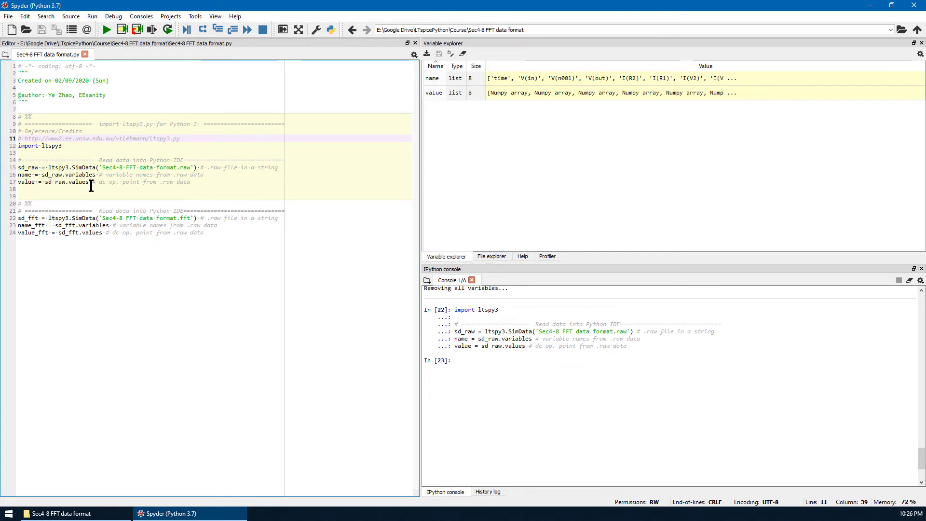
{"action": "double_click", "coordinate": [528, 79]}
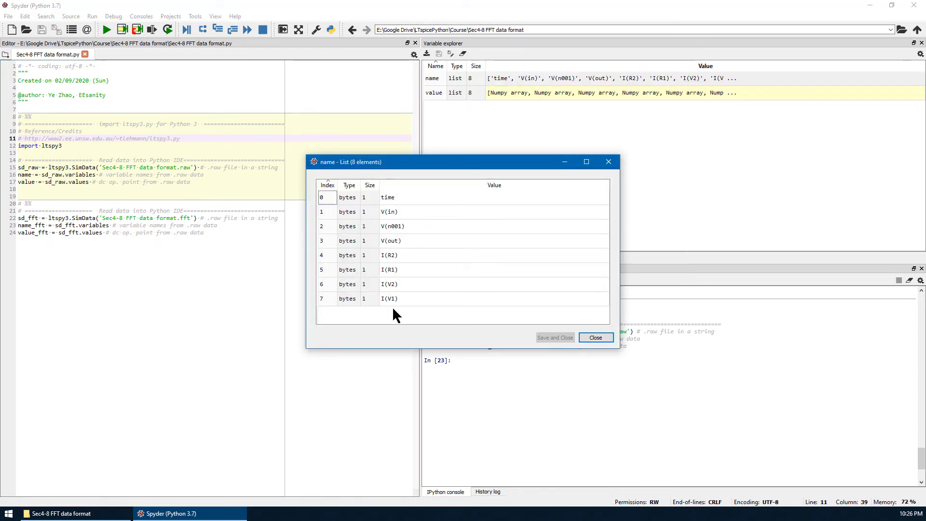
{"action": "left_click_drag", "start_coordinate": [412, 166], "coordinate": [430, 162]}
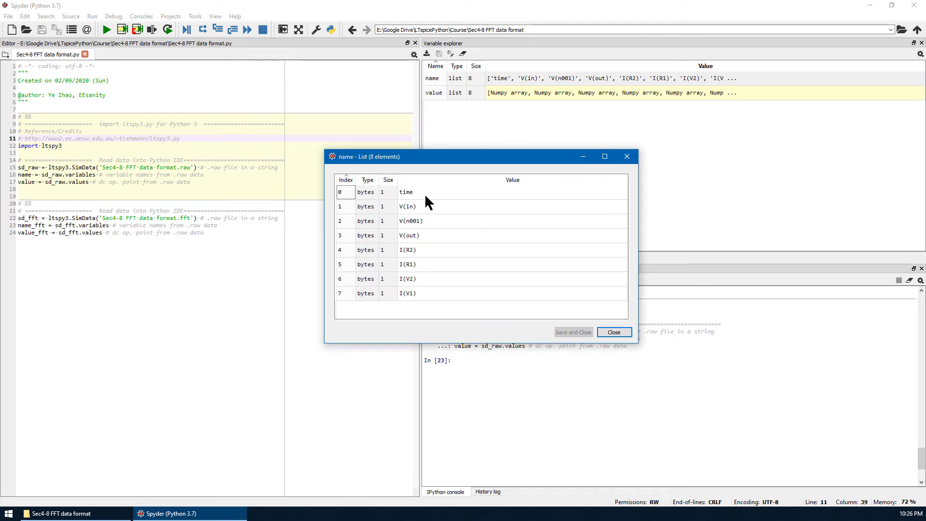
{"action": "left_click", "coordinate": [626, 159]}
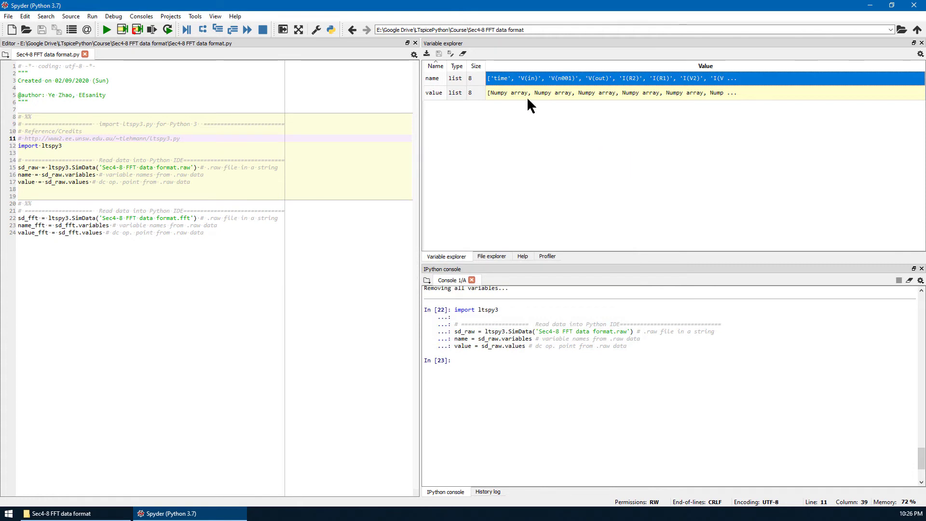
{"action": "double_click", "coordinate": [528, 93]}
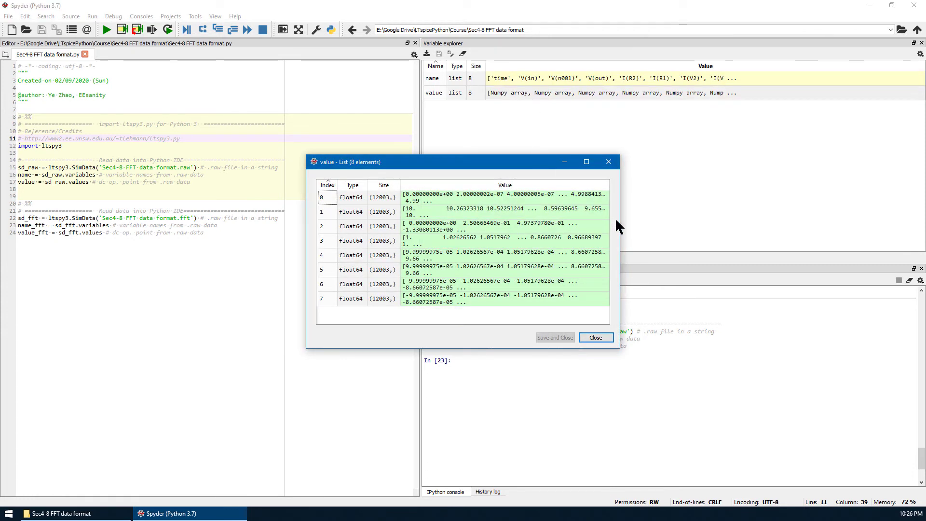
{"action": "left_click_drag", "start_coordinate": [621, 221], "coordinate": [736, 221]}
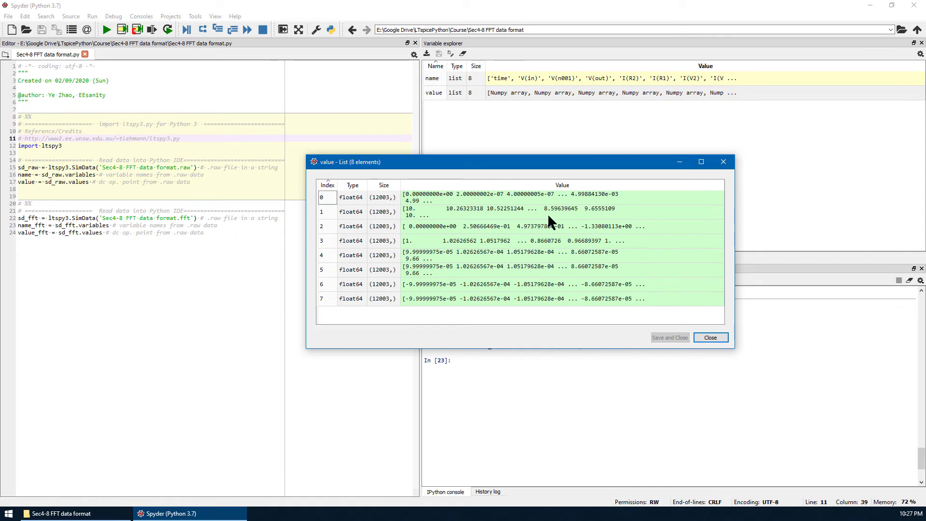
{"action": "double_click", "coordinate": [539, 198]}
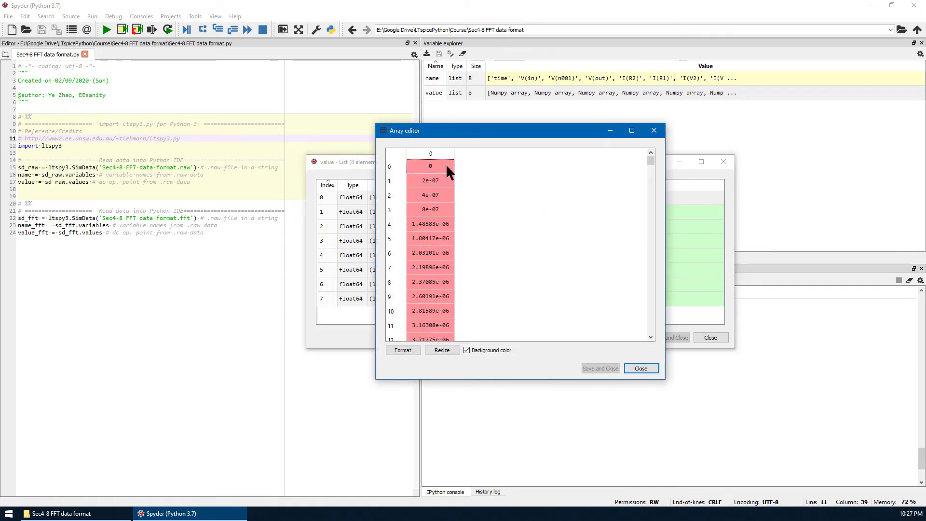
{"action": "left_click_drag", "start_coordinate": [652, 164], "coordinate": [424, 338]}
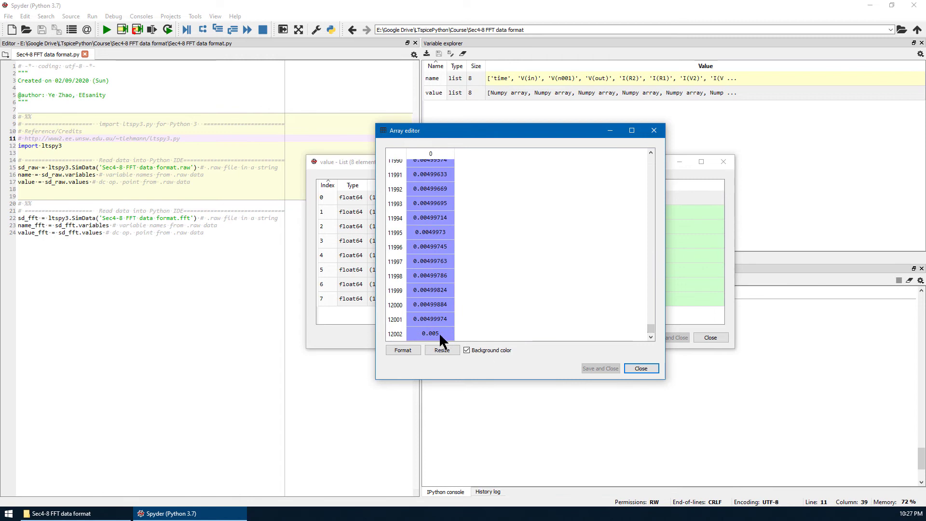
{"action": "left_click", "coordinate": [641, 368]}
{"action": "key", "text": "Escape"}
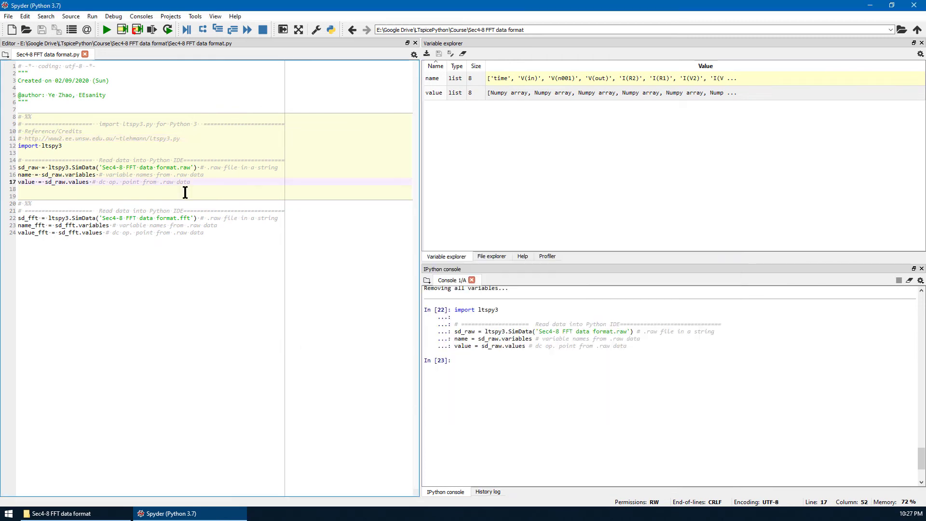
{"action": "left_click", "coordinate": [258, 234]}
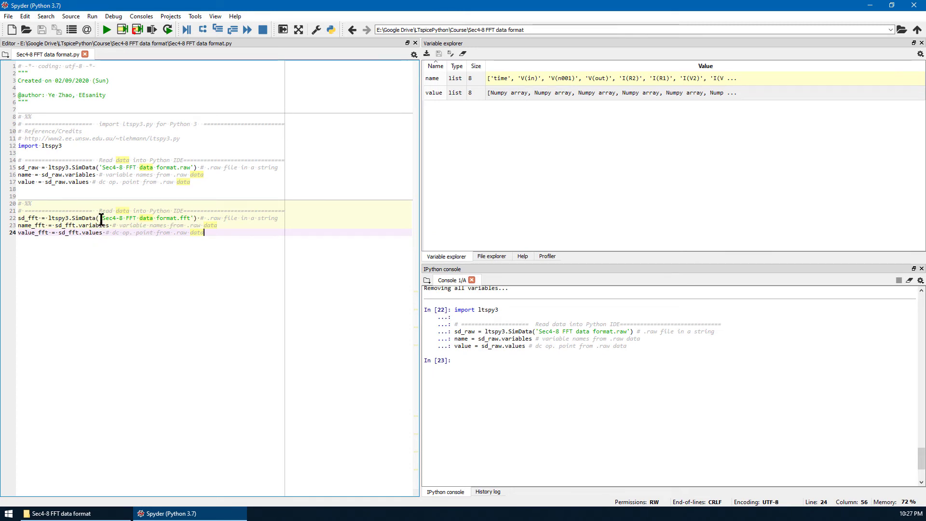
{"action": "left_click", "coordinate": [62, 513]}
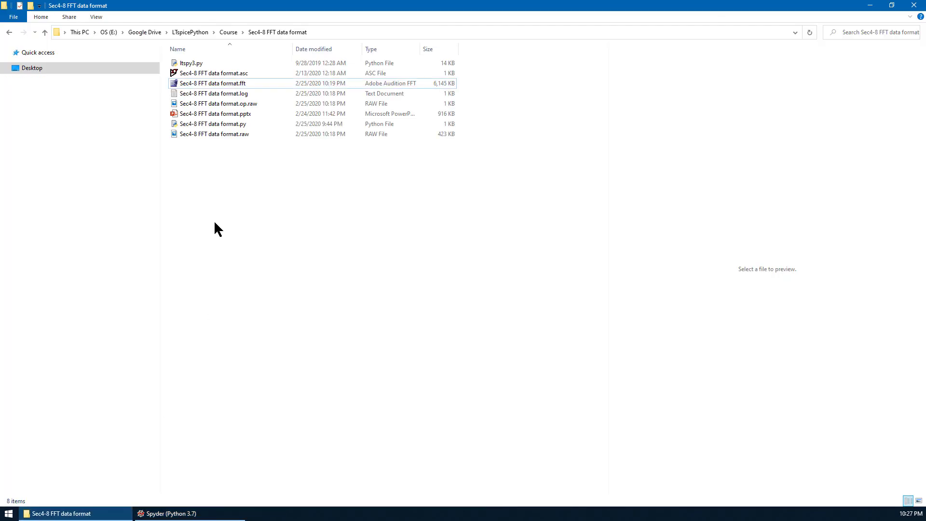
{"action": "left_click", "coordinate": [246, 82]}
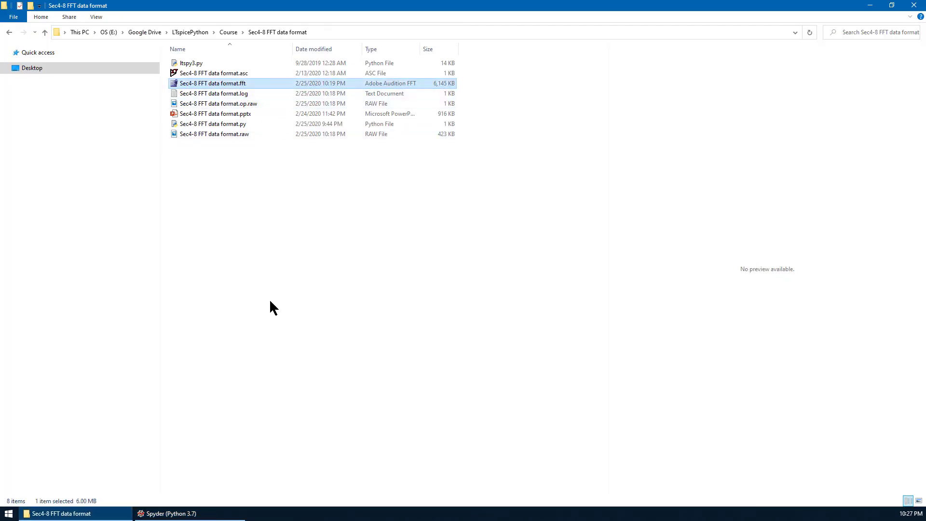
{"action": "left_click", "coordinate": [181, 514]}
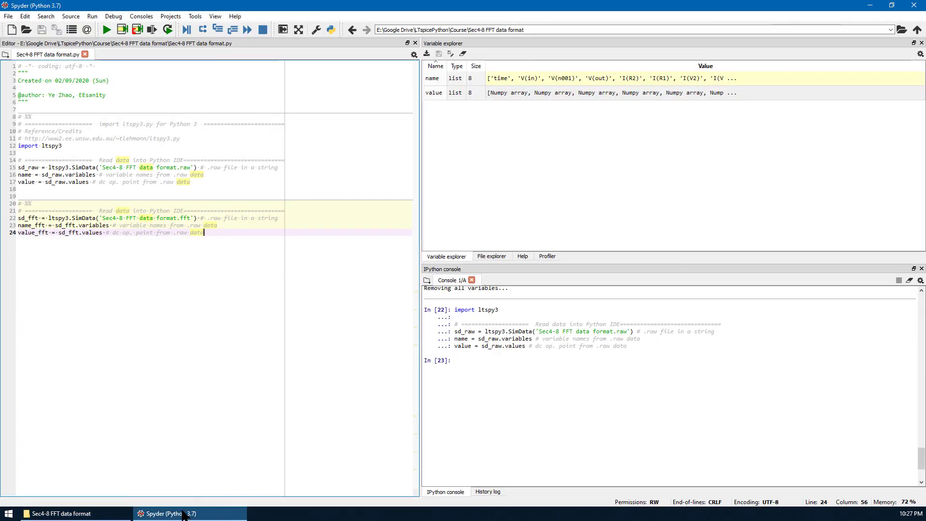
- Run the .fft cell and check that name_fft lists frequency, V(in) and V(out)
{"action": "left_click", "coordinate": [123, 30]}
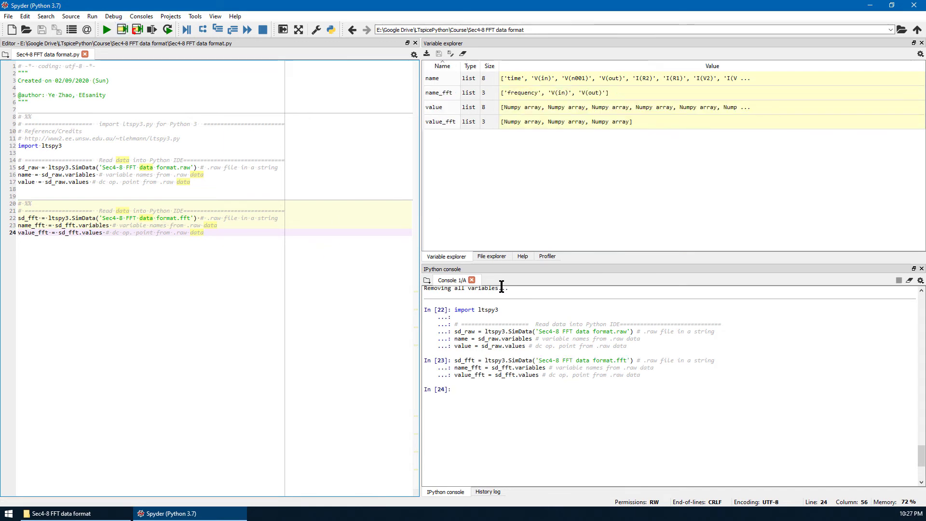
{"action": "double_click", "coordinate": [548, 94]}
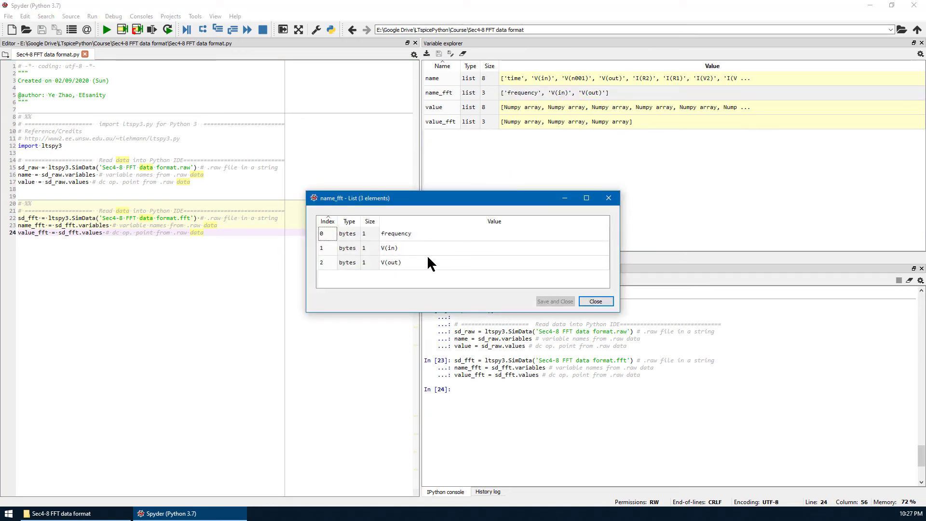
{"action": "left_click", "coordinate": [609, 198]}
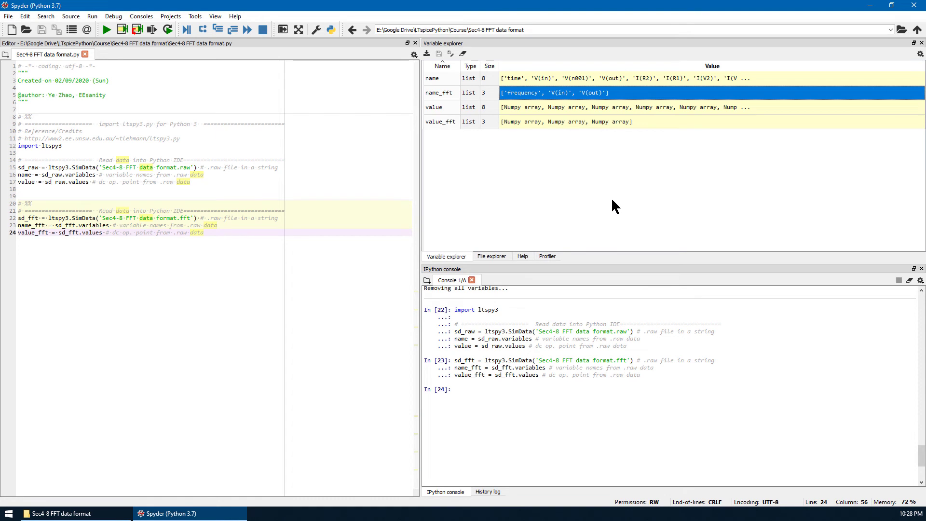
- Open value_fft's frequency array and scroll to row 131071, showing 26214200+0j
{"action": "double_click", "coordinate": [541, 123]}
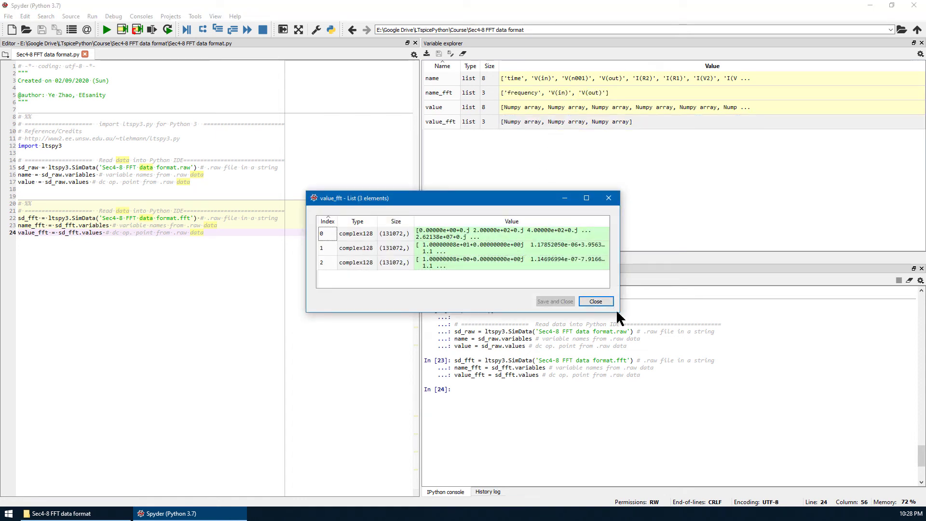
{"action": "left_click_drag", "start_coordinate": [619, 311], "coordinate": [767, 447]}
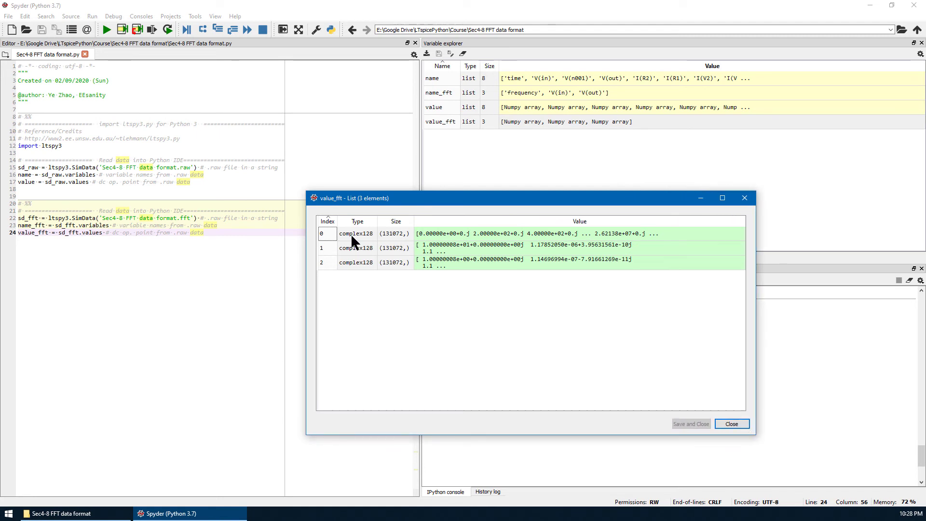
{"action": "double_click", "coordinate": [501, 238]}
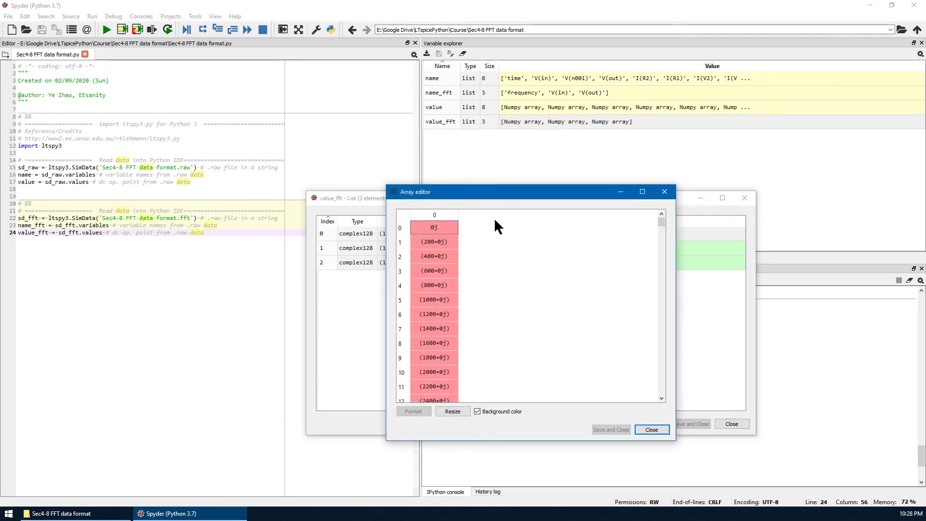
{"action": "left_click_drag", "start_coordinate": [459, 216], "coordinate": [512, 216]}
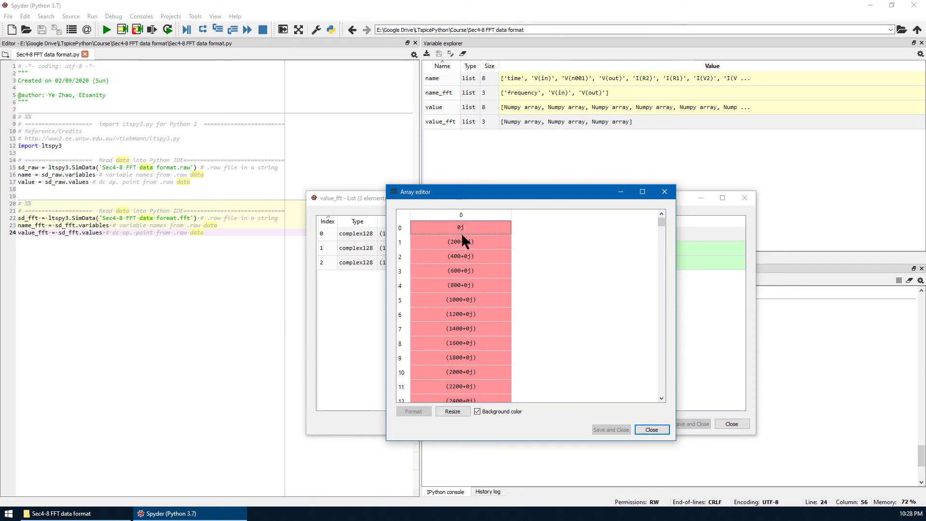
{"action": "left_click_drag", "start_coordinate": [595, 196], "coordinate": [621, 138]}
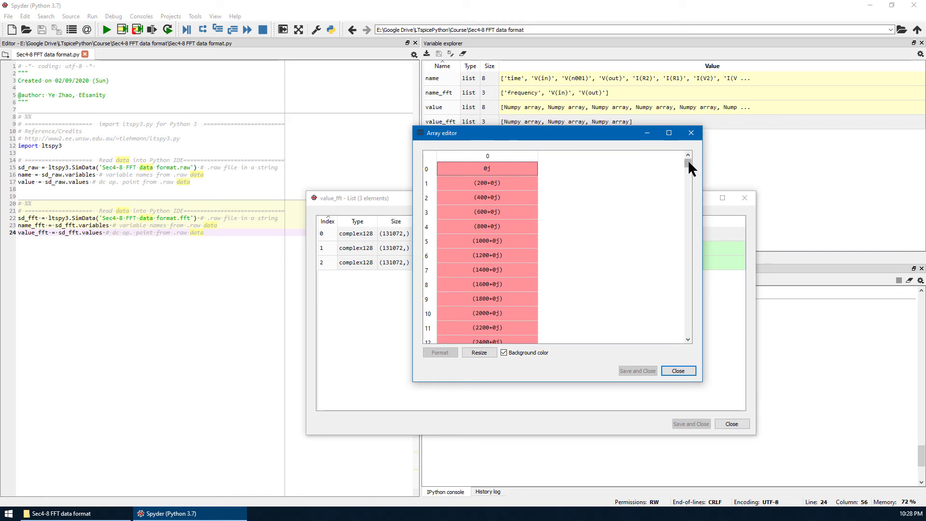
{"action": "left_click_drag", "start_coordinate": [688, 160], "coordinate": [734, 438]}
{"action": "left_click", "coordinate": [508, 423]}
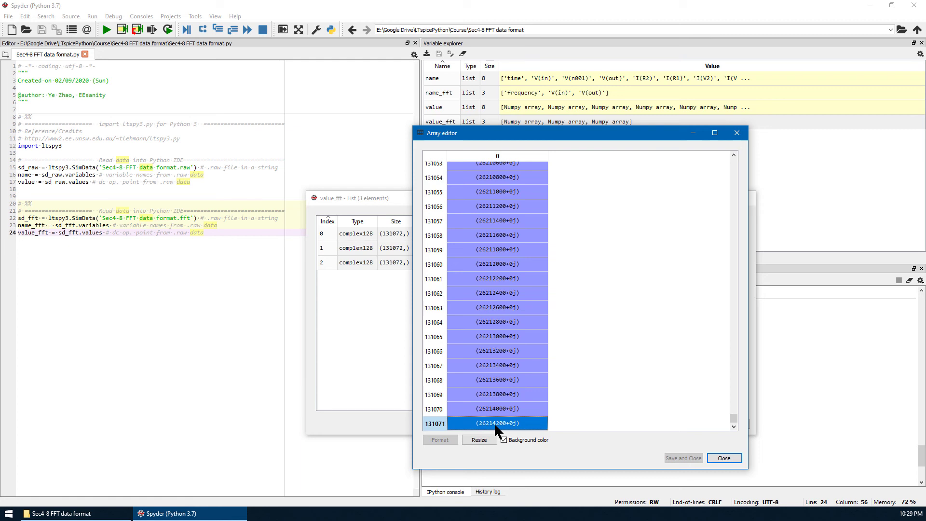
{"action": "key", "text": "Escape"}
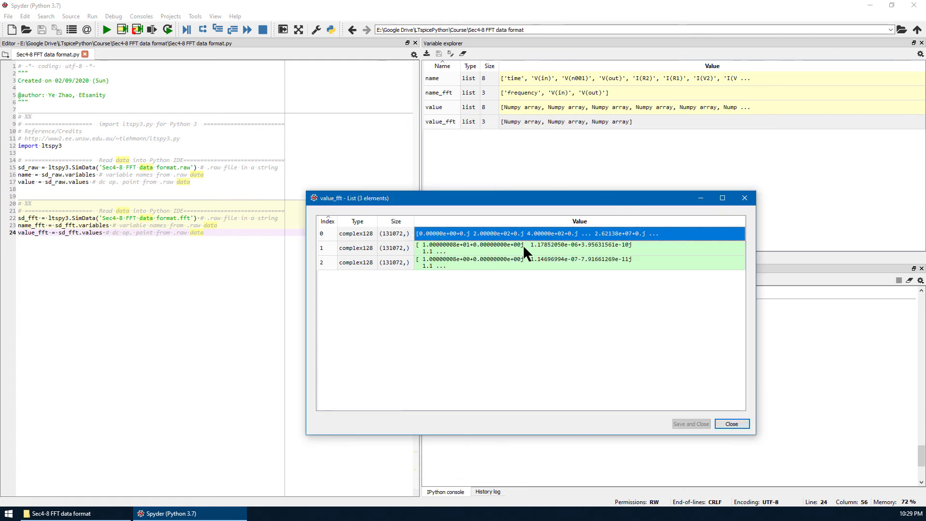
{"action": "double_click", "coordinate": [523, 245]}
{"action": "left_click_drag", "start_coordinate": [513, 194], "coordinate": [681, 188]}
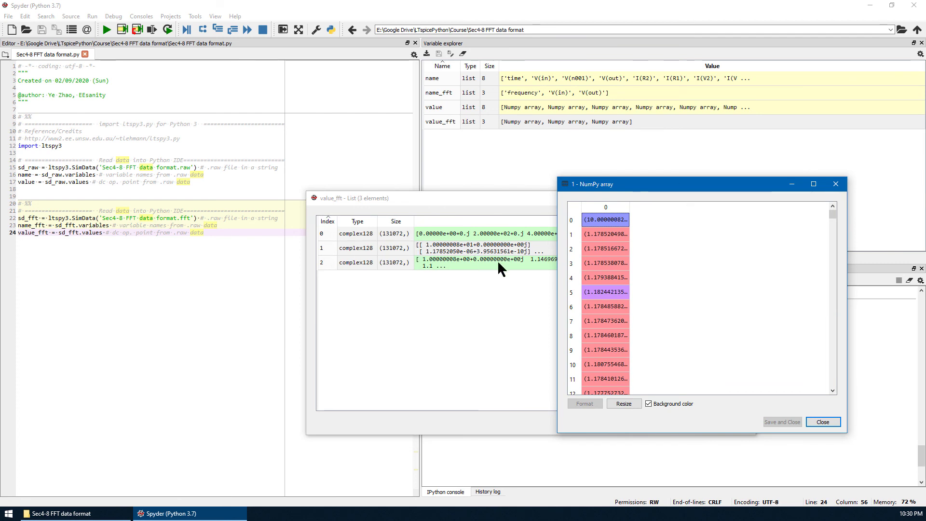
{"action": "left_click_drag", "start_coordinate": [651, 185], "coordinate": [816, 170]}
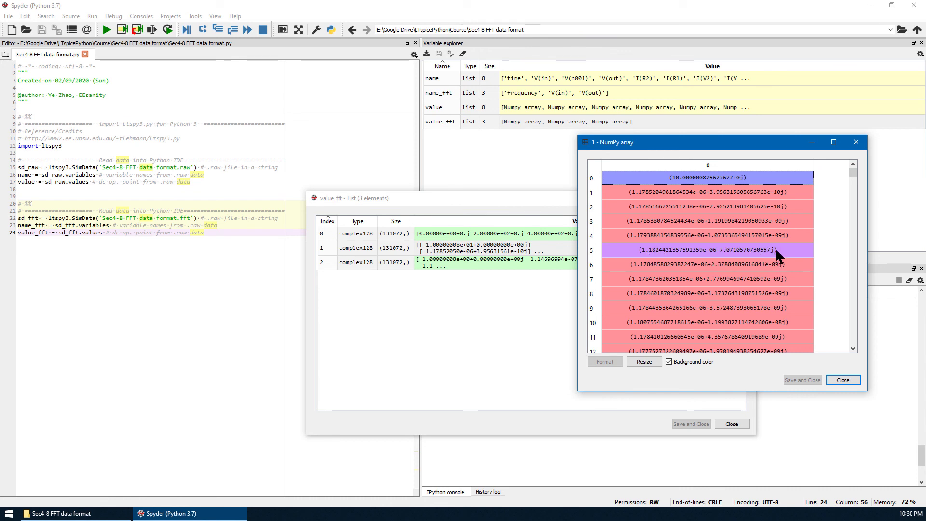
{"action": "left_click_drag", "start_coordinate": [853, 174], "coordinate": [861, 316]}
{"action": "left_click", "coordinate": [856, 141]}
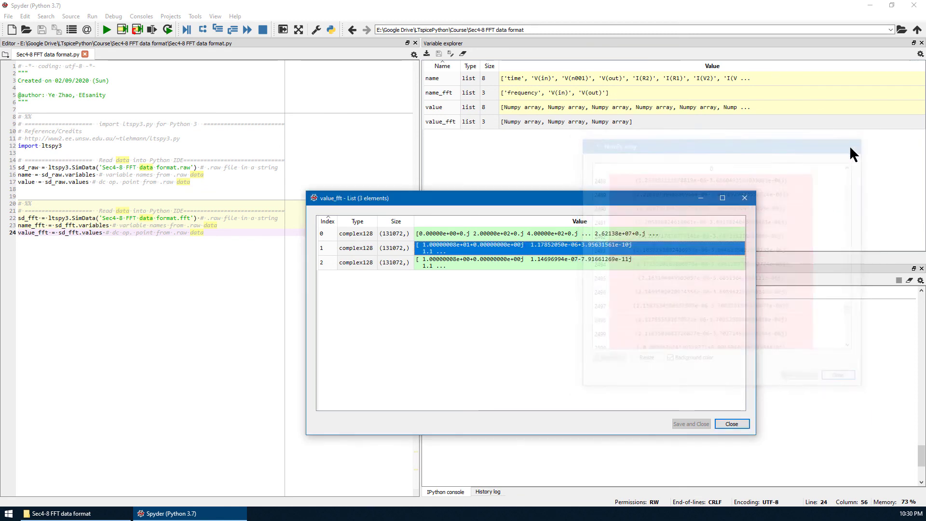
{"action": "double_click", "coordinate": [467, 259]}
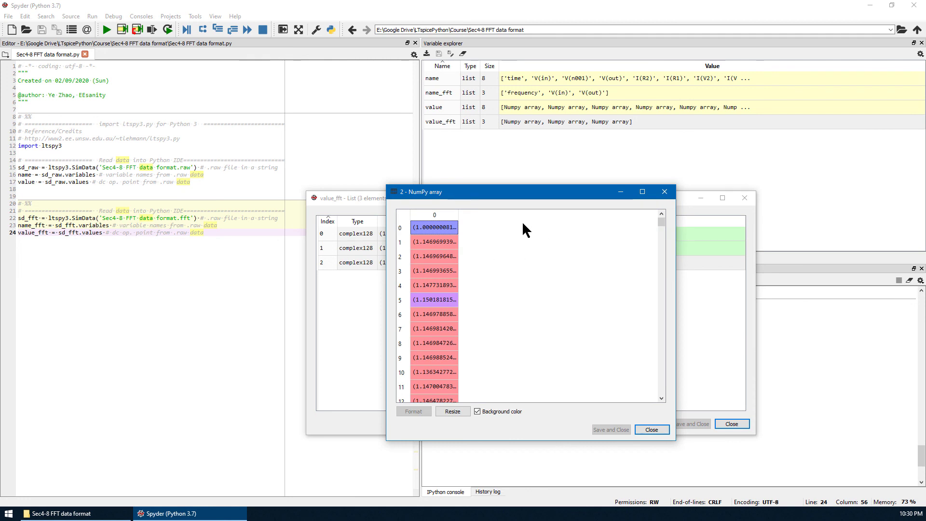
{"action": "left_click_drag", "start_coordinate": [459, 215], "coordinate": [638, 228]}
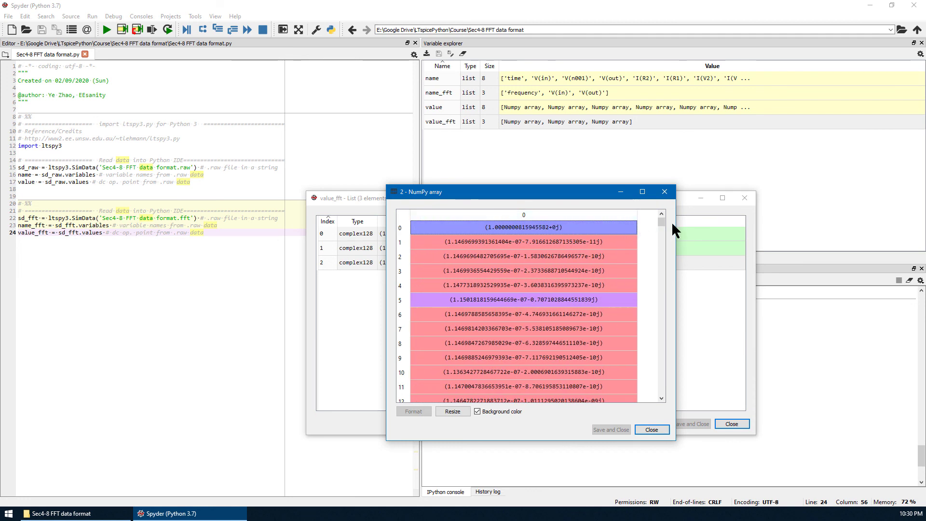
{"action": "left_click", "coordinate": [671, 193]}
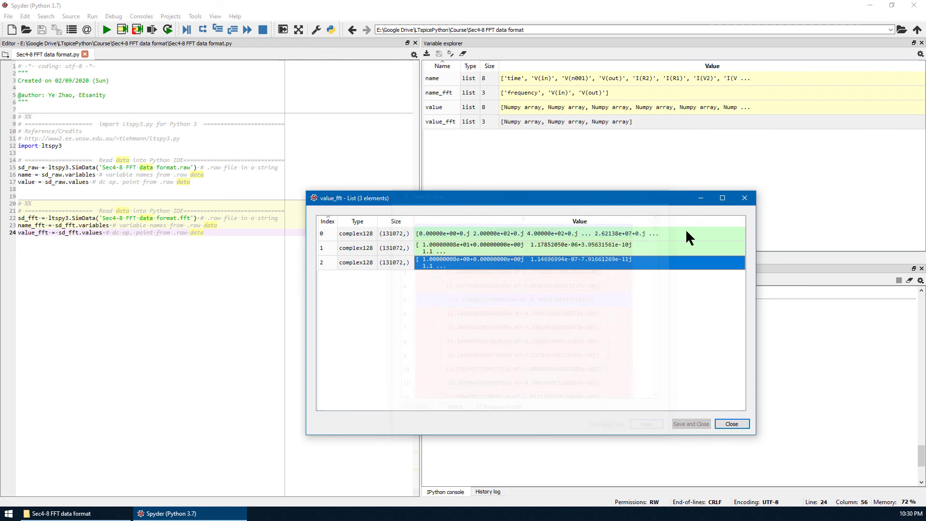
- Close the value_fft list and advance the slideshow to slide 11, Thank you
{"action": "left_click", "coordinate": [733, 423]}
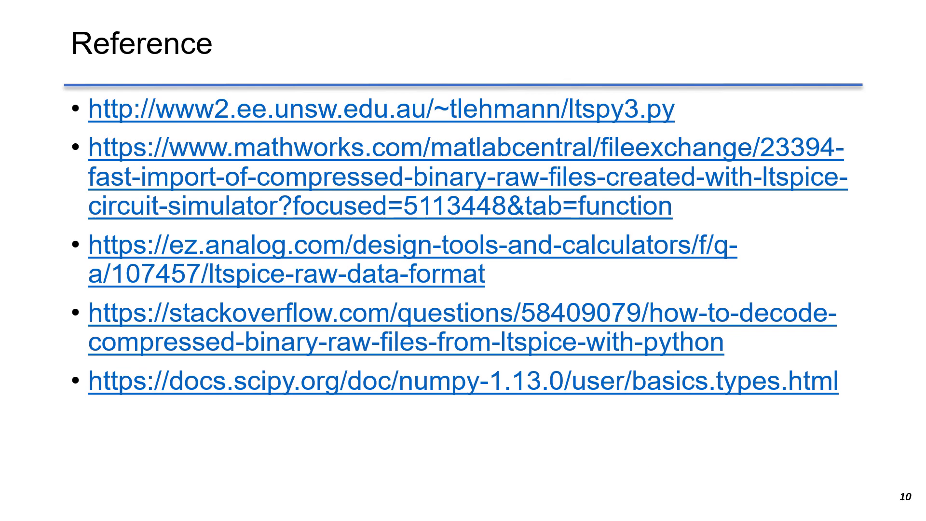
{"action": "left_click", "coordinate": [612, 425]}
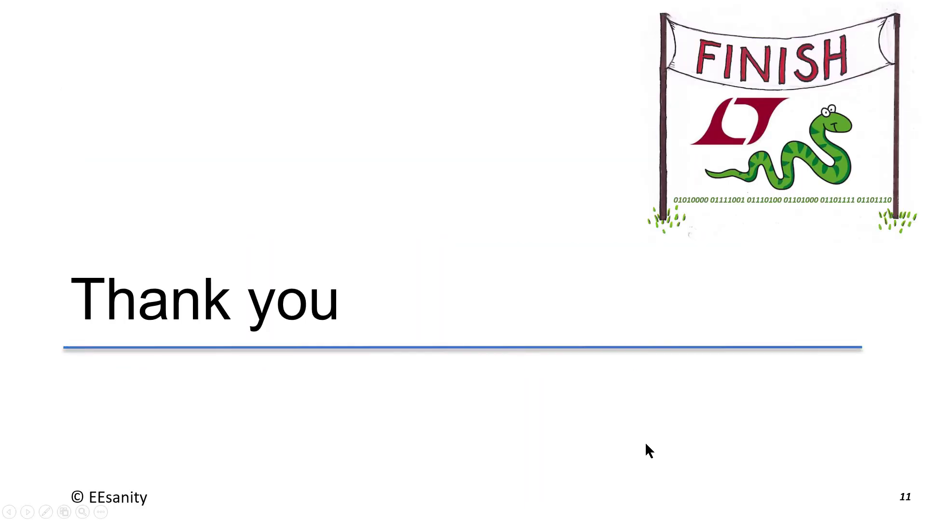